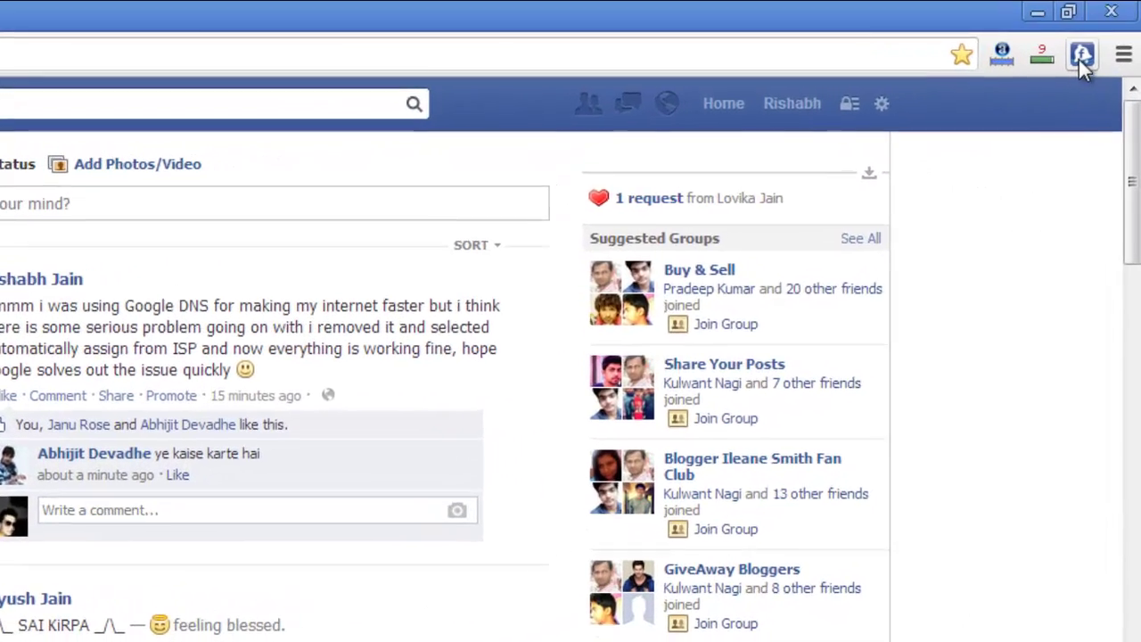
Step: Open the Facebook Auto Logout popup from its Chrome toolbar icon, reopening it once
left_click(1102, 51)
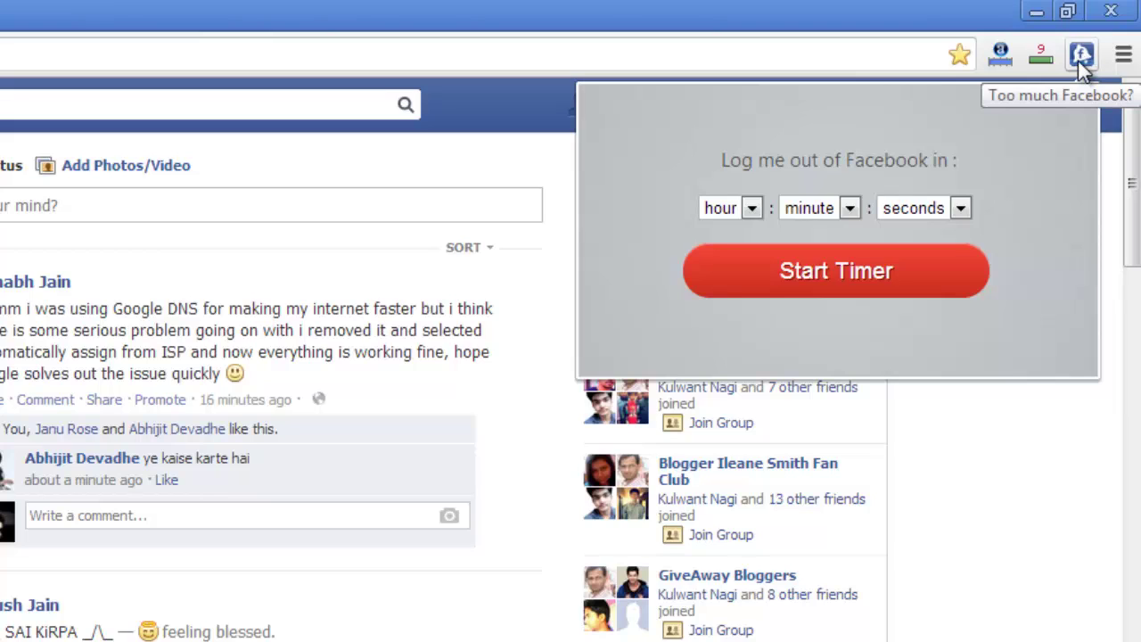
left_click(1081, 59)
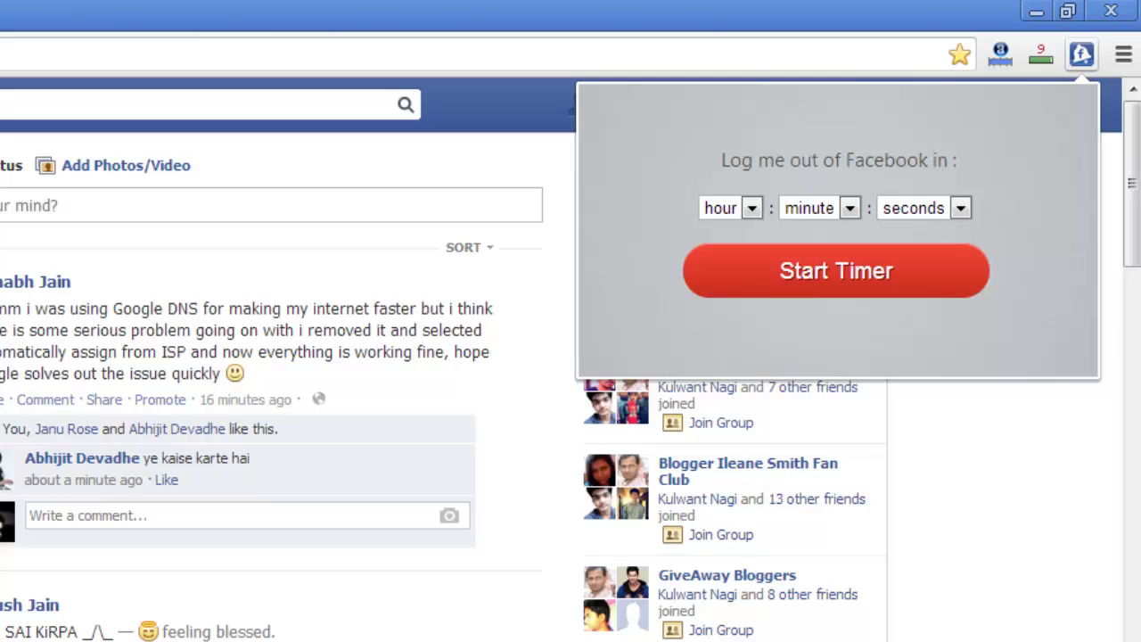
Step: Reopen the timer popup and choose 00 hours and 00 minutes, leaving seconds unchanged
left_click(534, 321)
left_click(1081, 54)
left_click(749, 210)
left_click(721, 251)
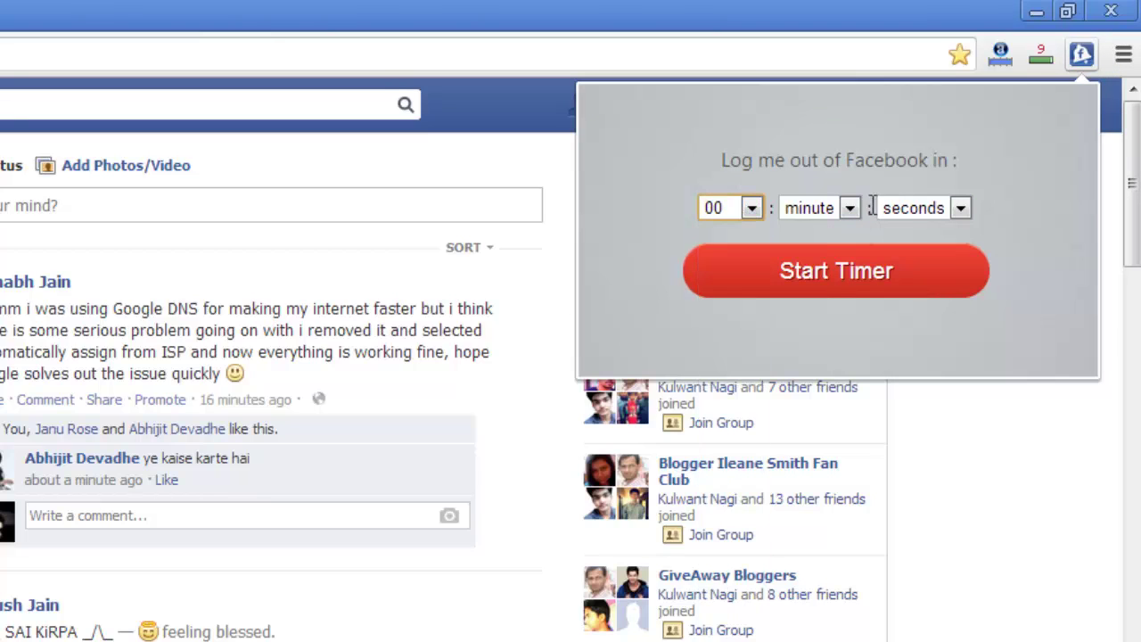
left_click(850, 207)
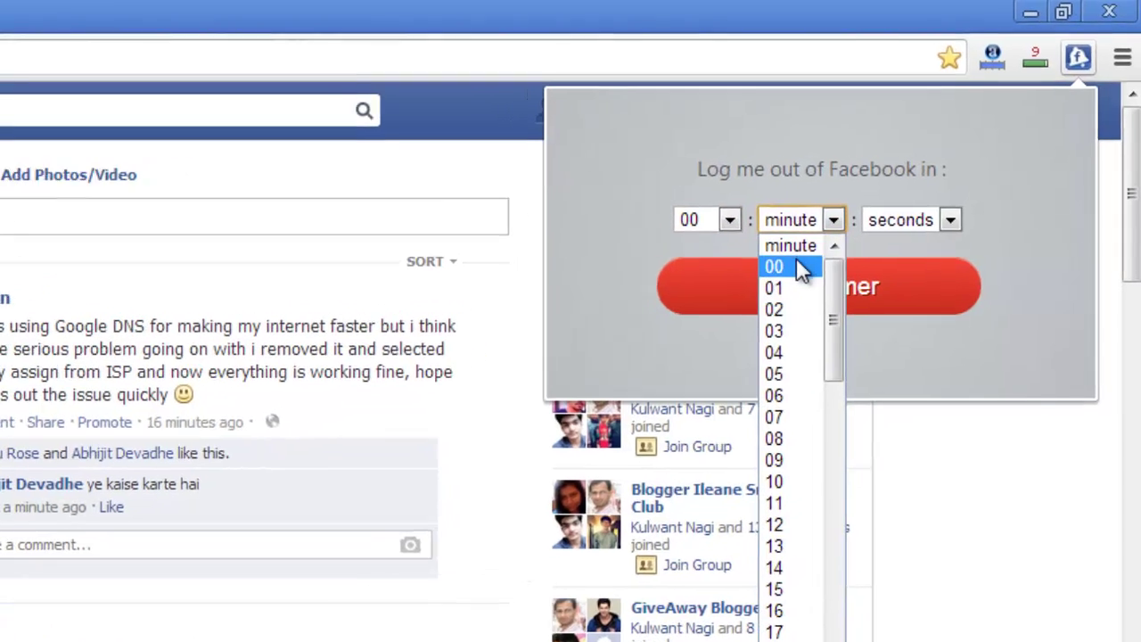
left_click(816, 242)
left_click(961, 208)
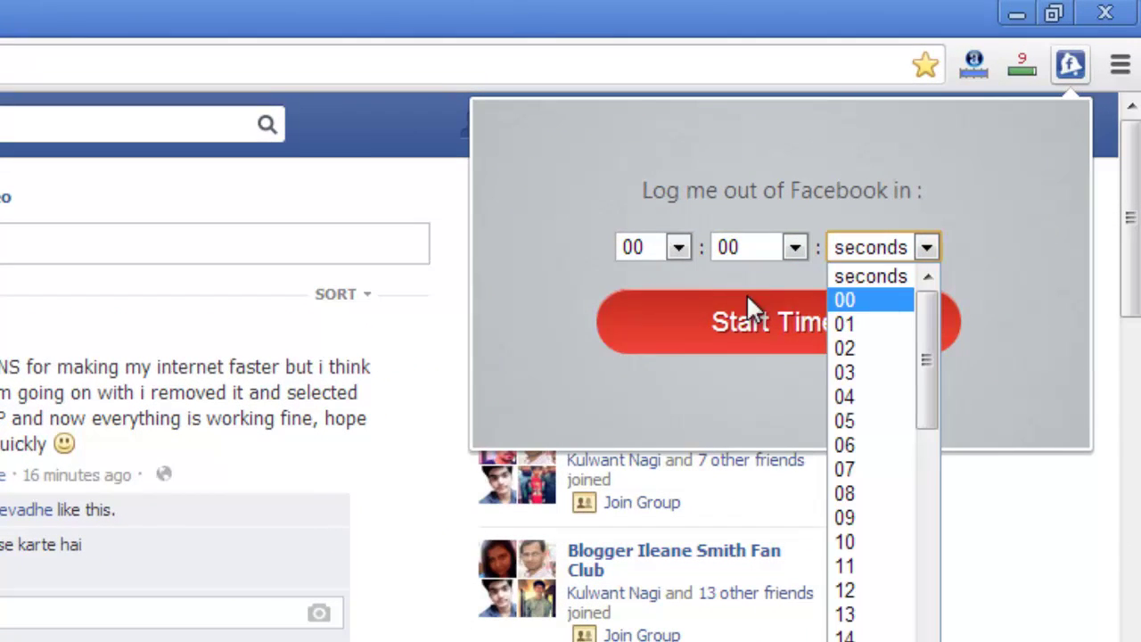
left_click(584, 222)
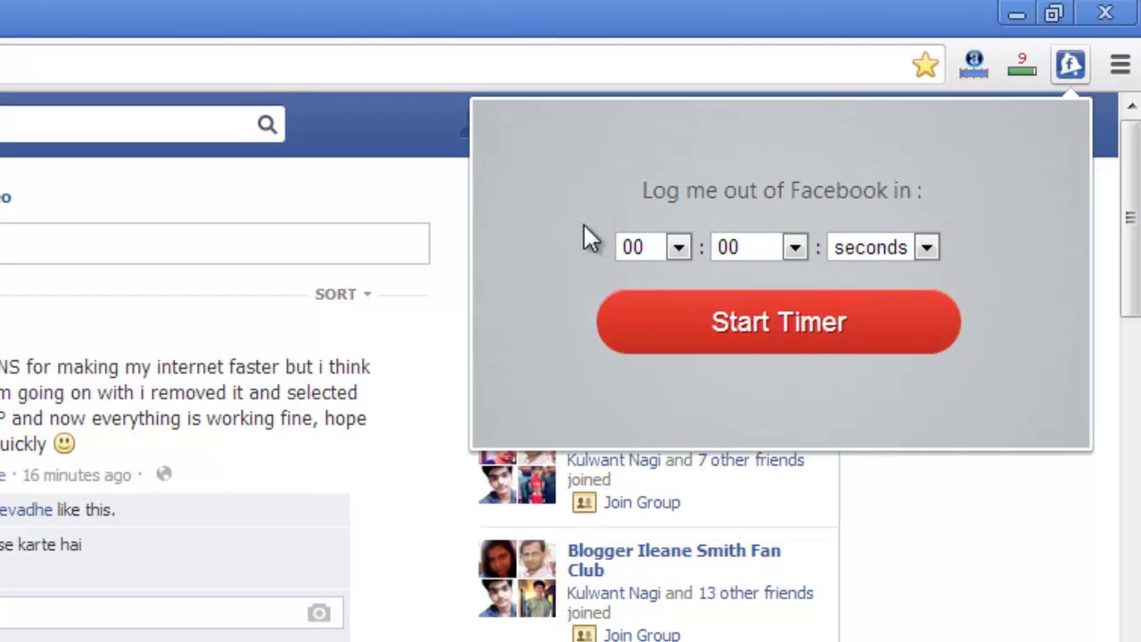
Step: Reselect 00 hours and 00 minutes, then set the seconds to 10
left_click(678, 252)
left_click(652, 297)
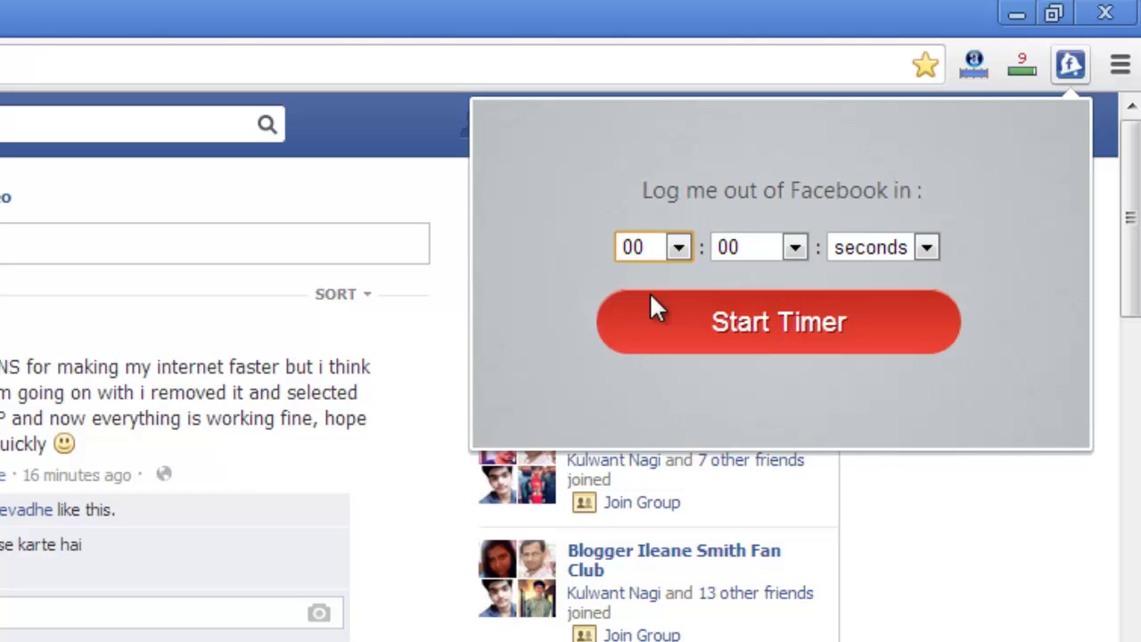
left_click(794, 247)
left_click(758, 297)
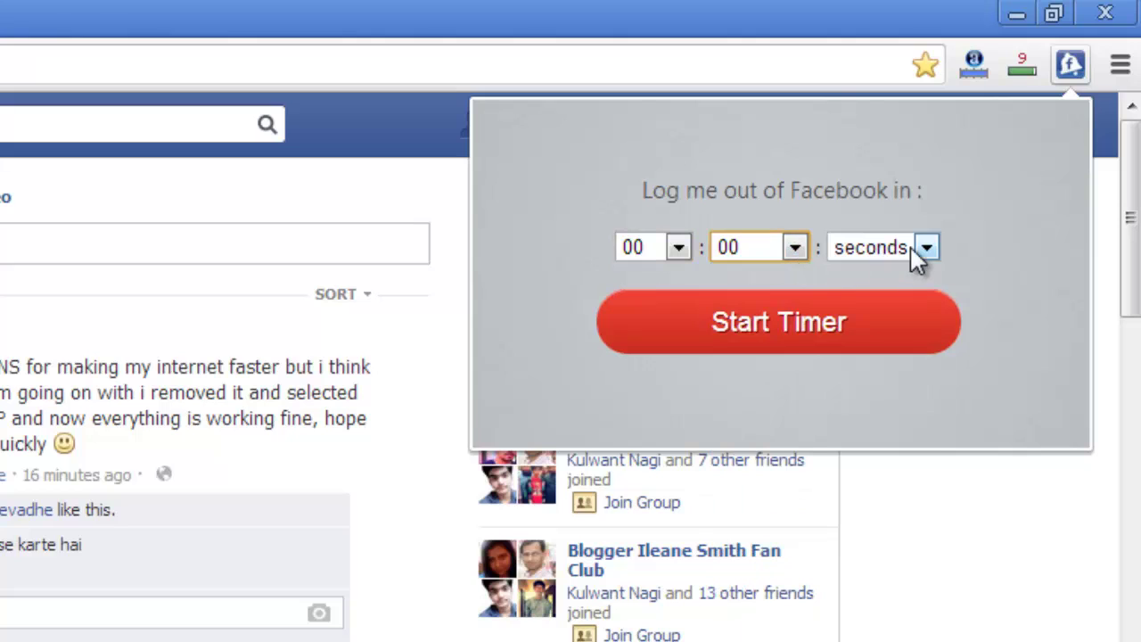
left_click(926, 248)
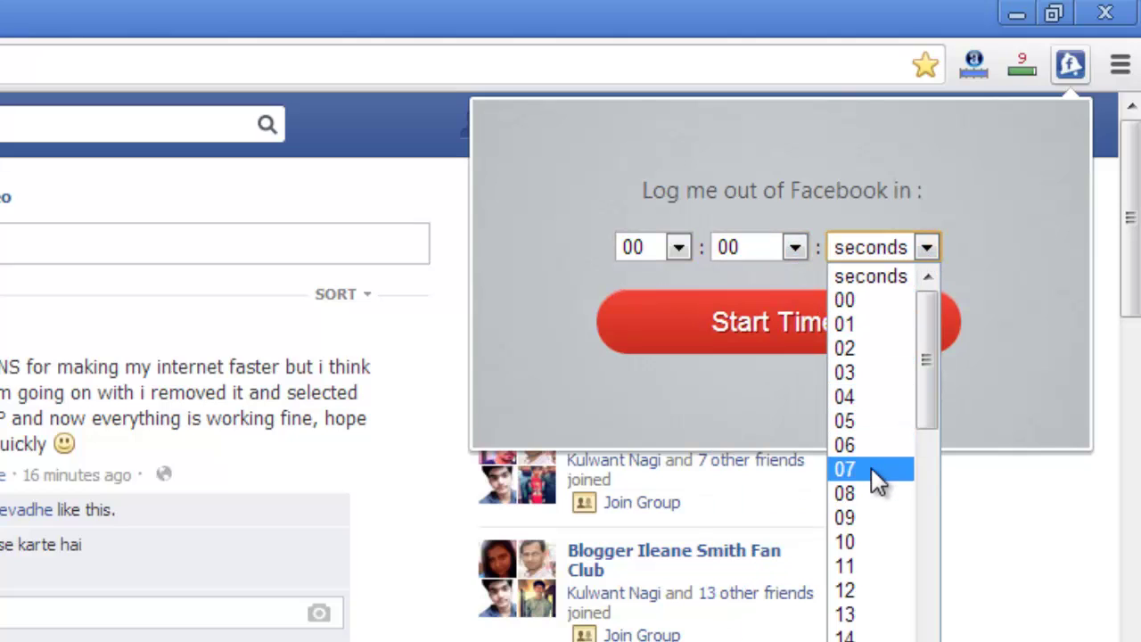
left_click(858, 539)
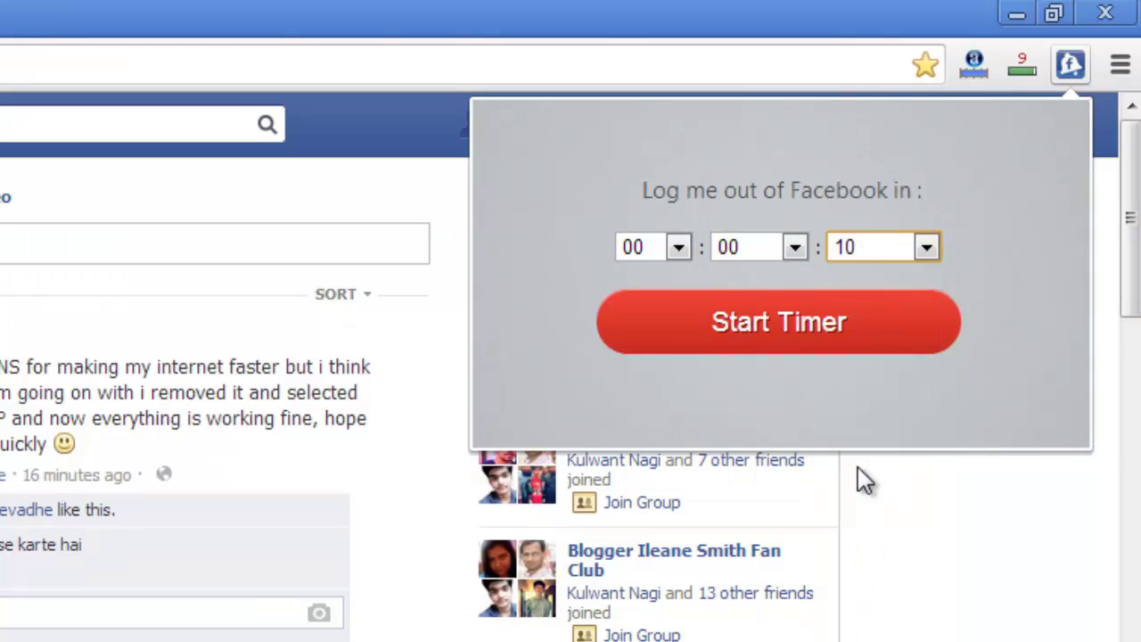
Step: Start the 10-second countdown, then close the popup and return to the news feed
left_click(874, 330)
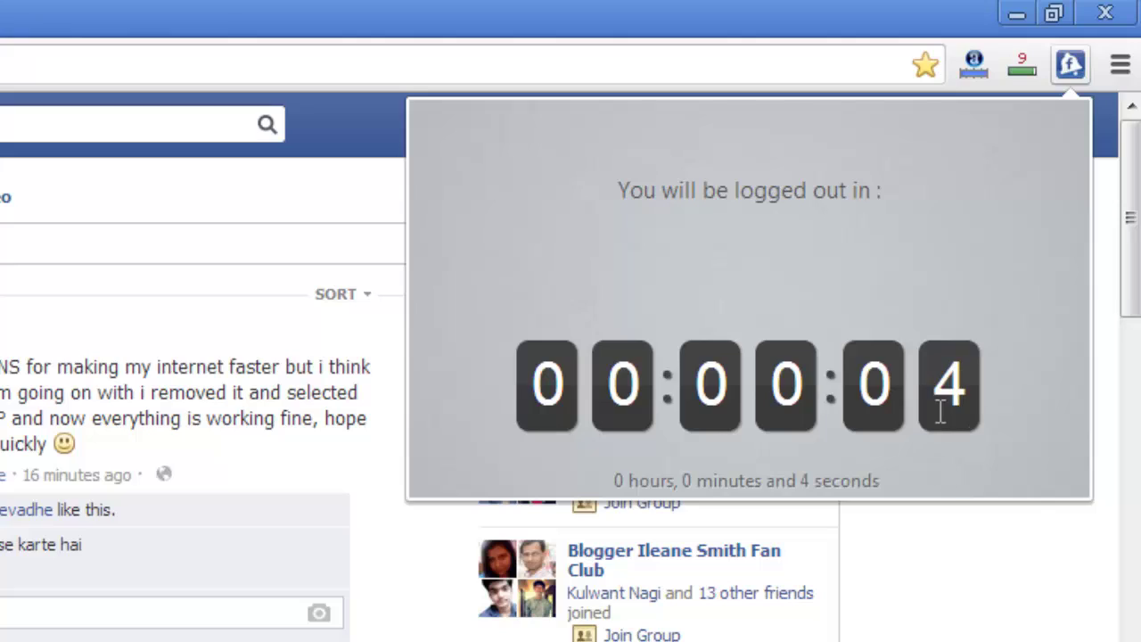
left_click(932, 571)
scroll(293, 574, "down", 4)
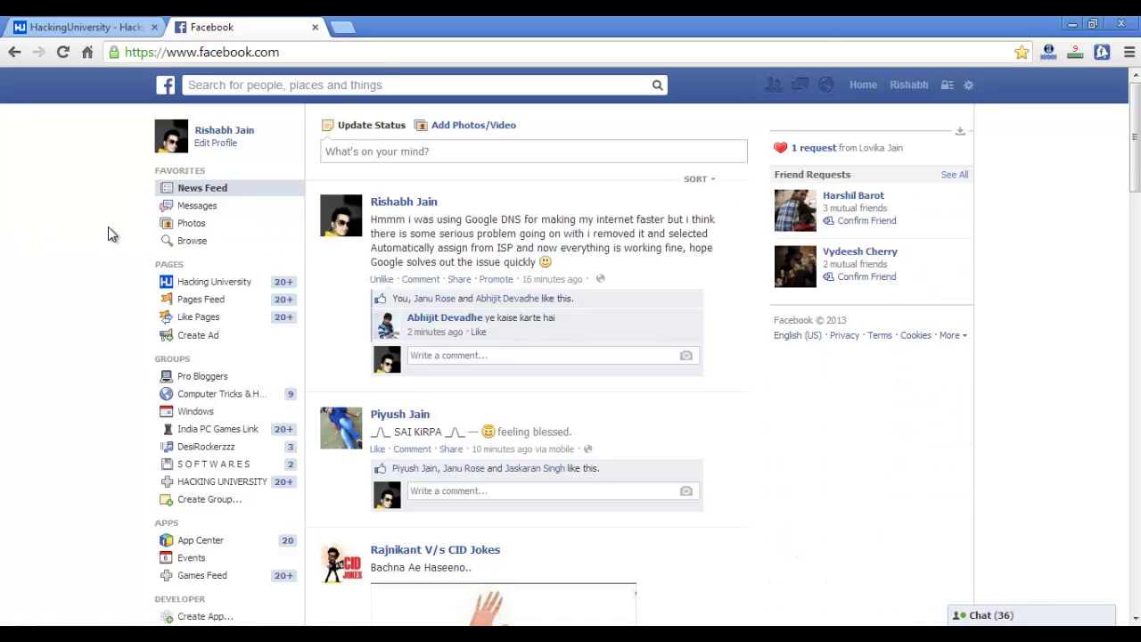
Step: Check the running countdown and wait on the feed until the account is logged out
left_click(1102, 52)
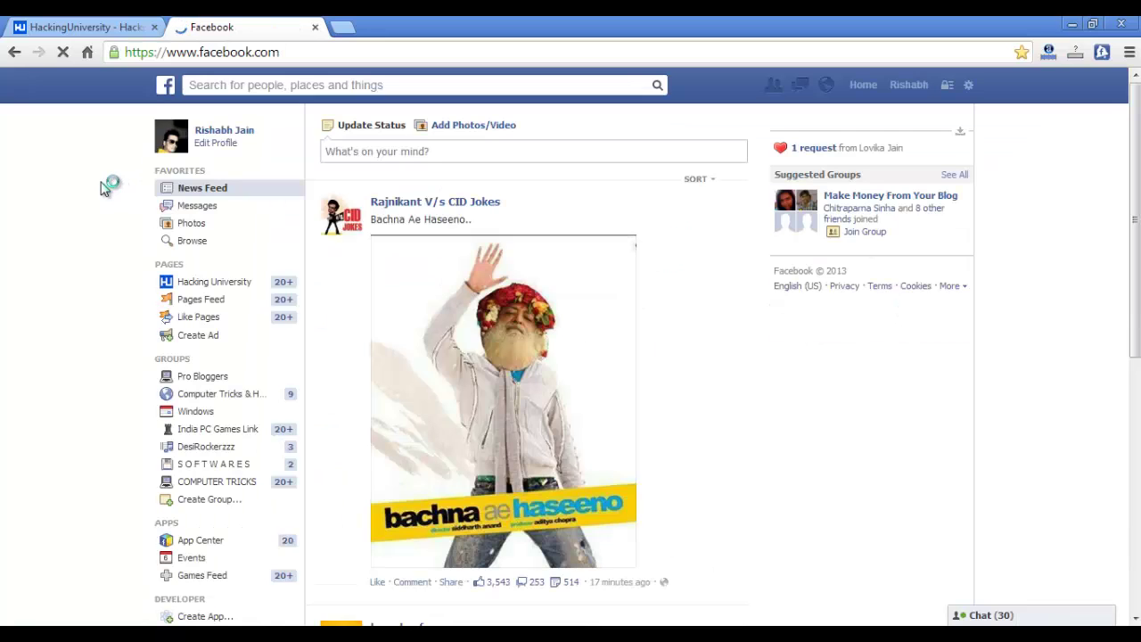
scroll(106, 187, "down", 2)
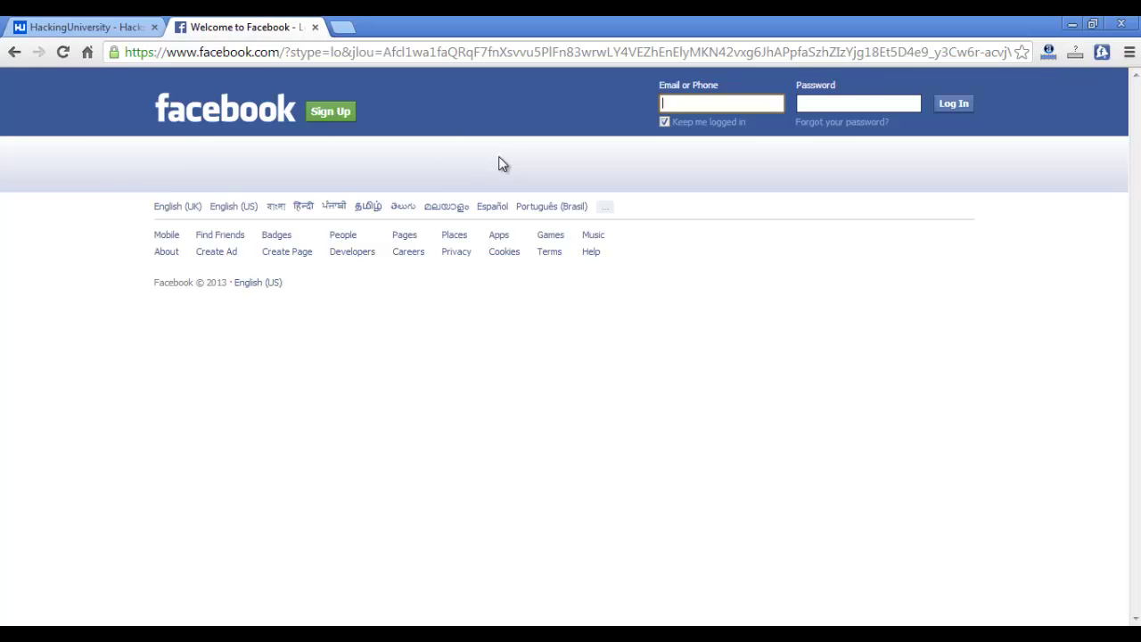
Step: Load the Facebook home page, focus the Email field, and reopen the logout timer popup
left_click(190, 111)
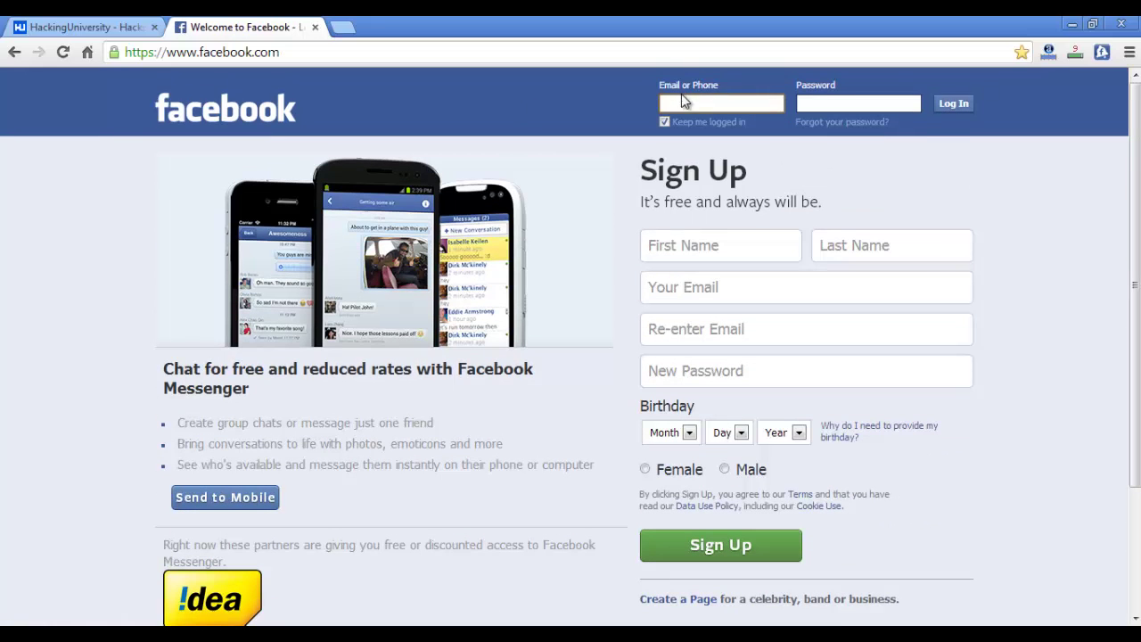
left_click(867, 107)
left_click(696, 107)
left_click(1102, 52)
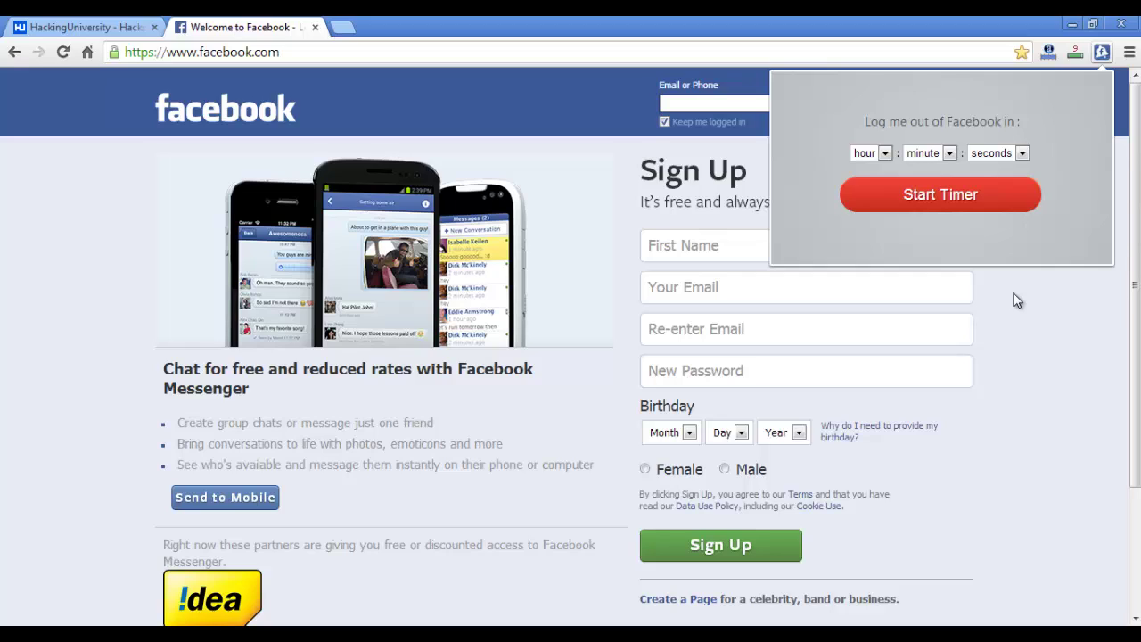
Step: Dismiss the timer popup, leaving the signed-out login and Sign Up page
left_click(36, 297)
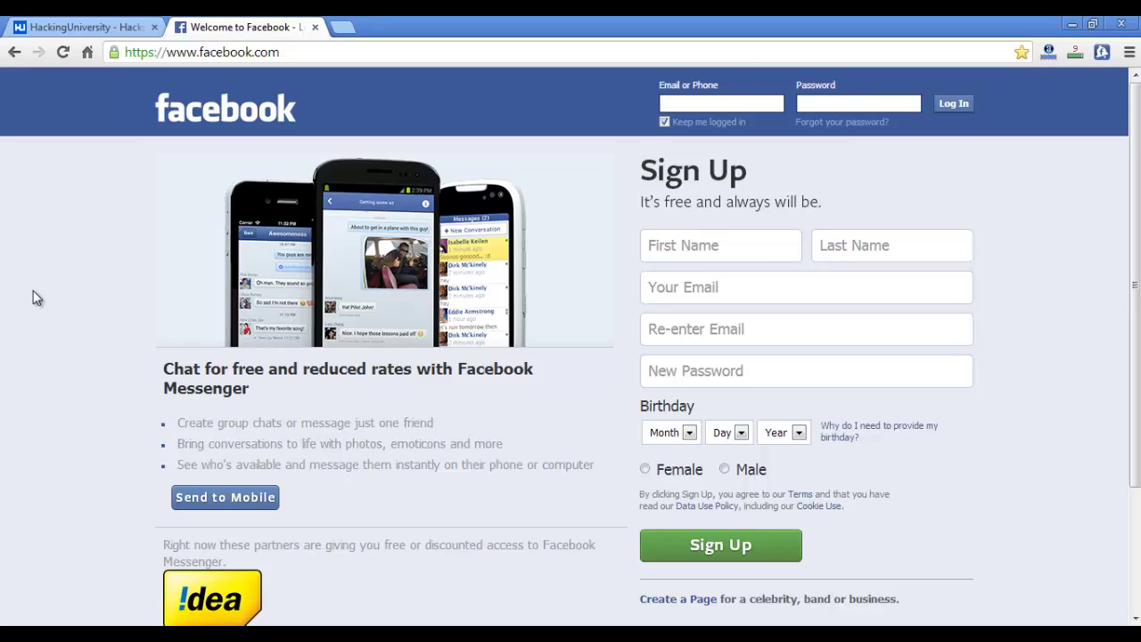